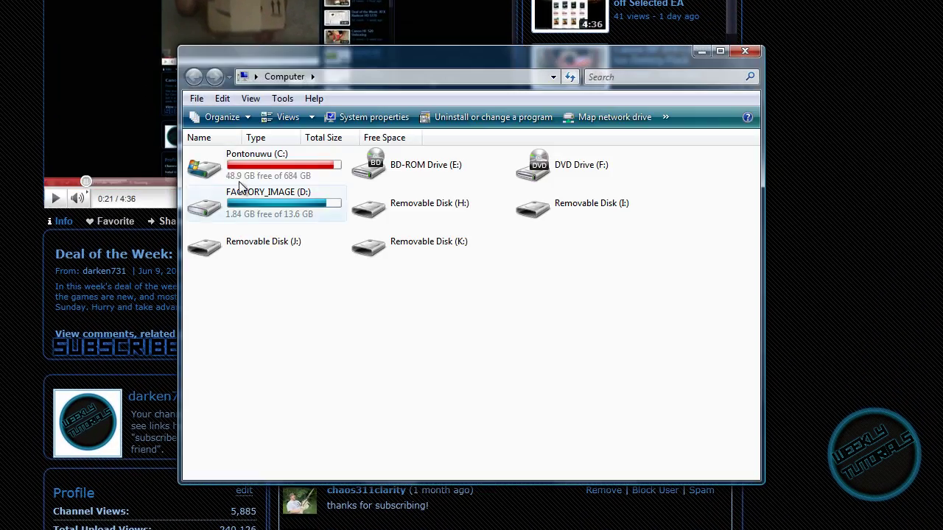
# Step: Launch Command Prompt as administrator from a Start-menu search for cmd
pyautogui.click(237, 179)
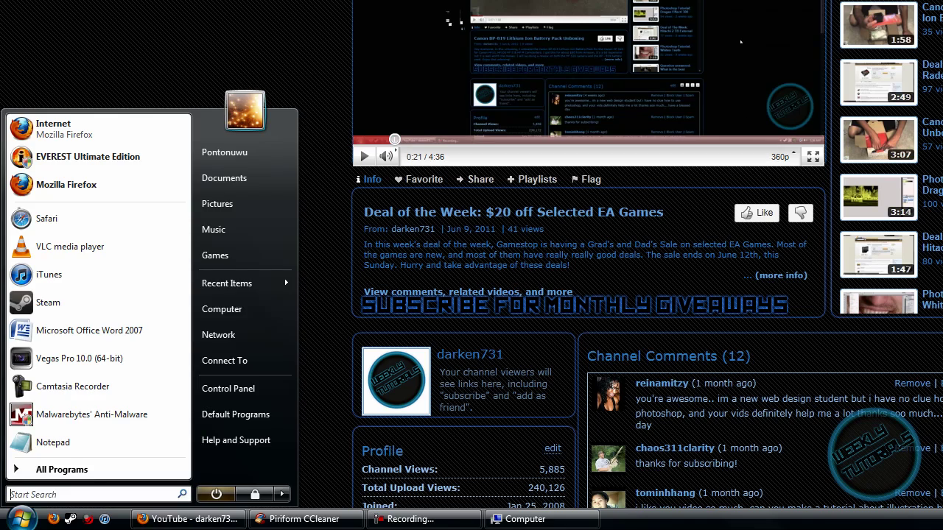
pyautogui.write('cmd')
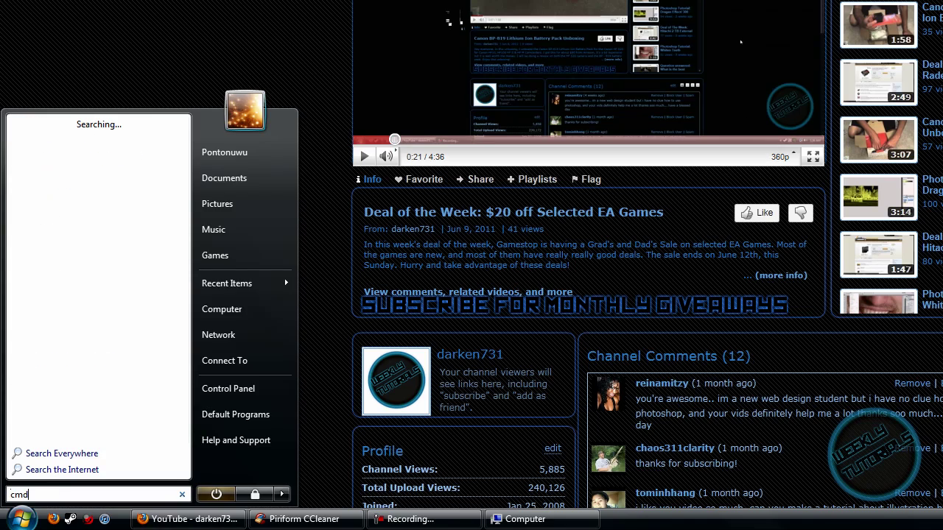
pyautogui.rightClick(78, 146)
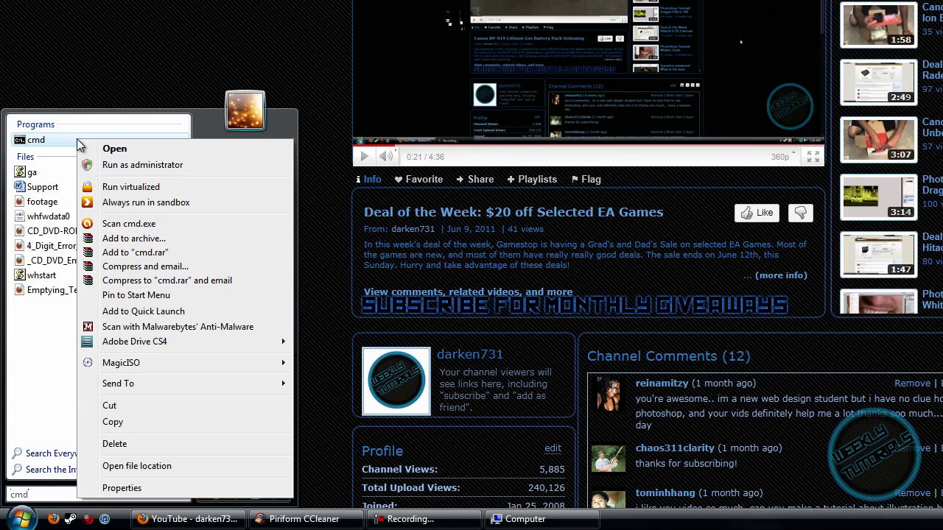
pyautogui.click(117, 162)
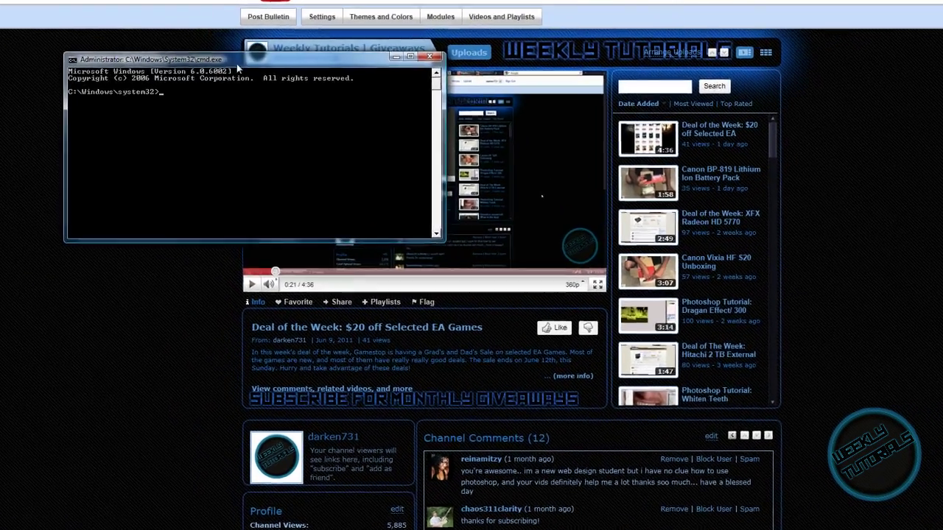
pyautogui.moveTo(224, 82); pyautogui.dragTo(509, 328)
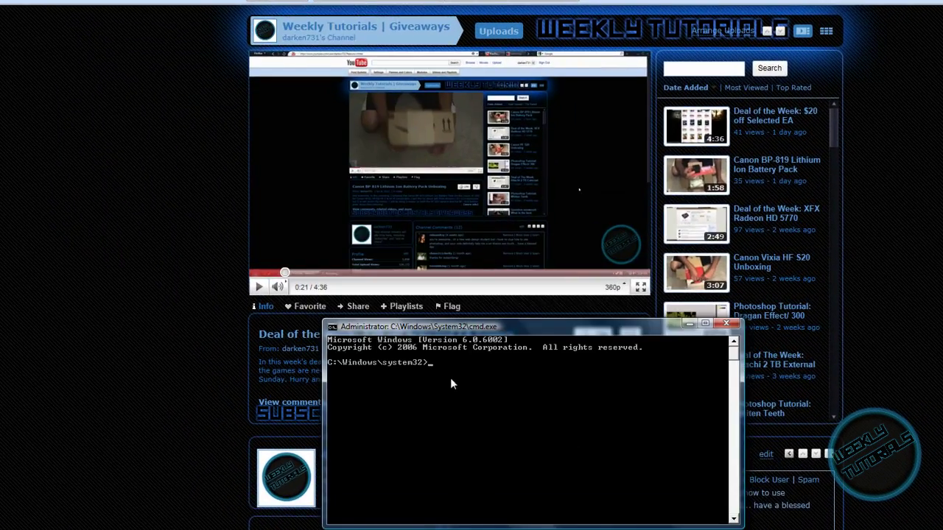
# Step: Run powercfg -h off to disable hibernation, then return to the Computer window
pyautogui.write('powercfg -h')
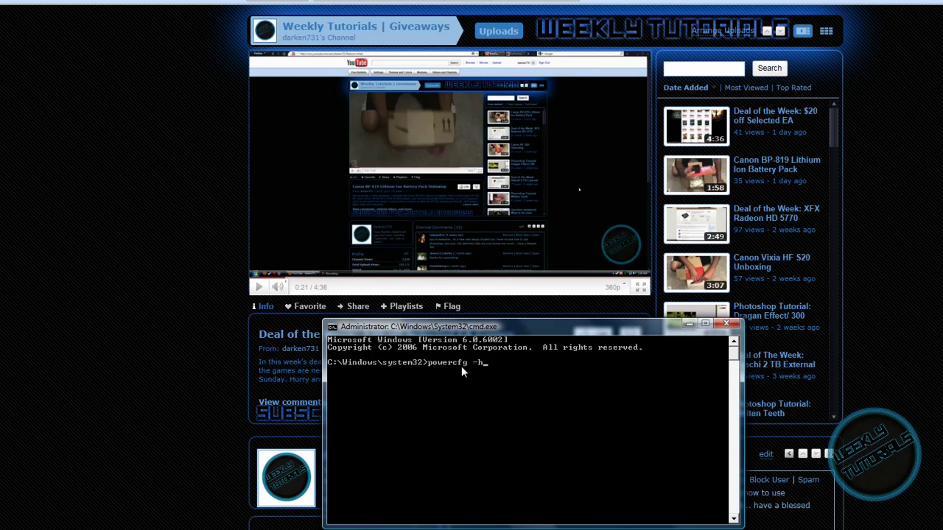
pyautogui.write('off')
pyautogui.press('Return')
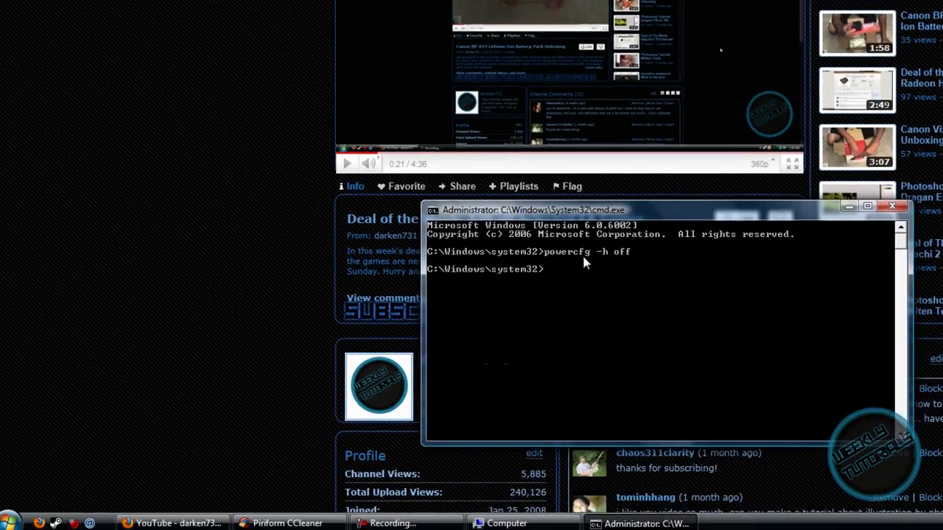
pyautogui.hotkey('alt', 'Tab')
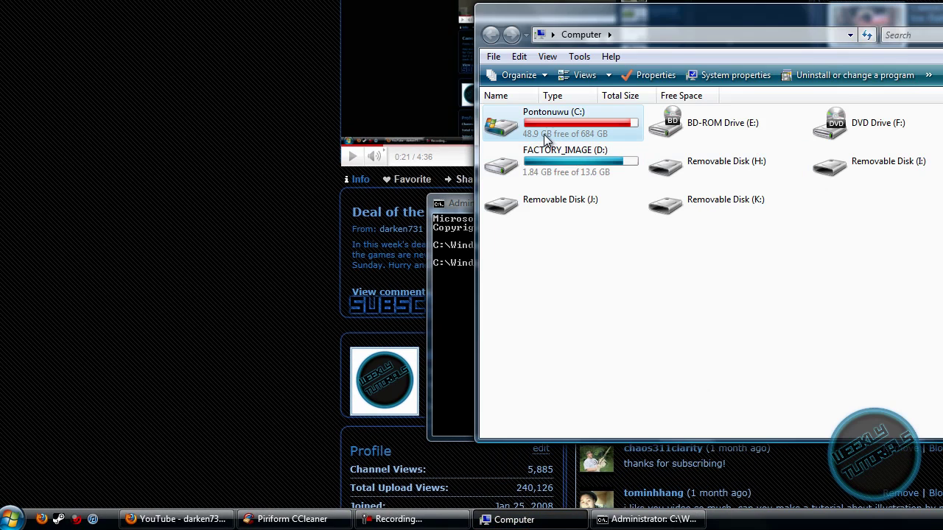
# Step: Refresh Computer to show C: at 56.9 GB free, with windows arranged side by side
pyautogui.click(868, 35)
pyautogui.click(870, 38)
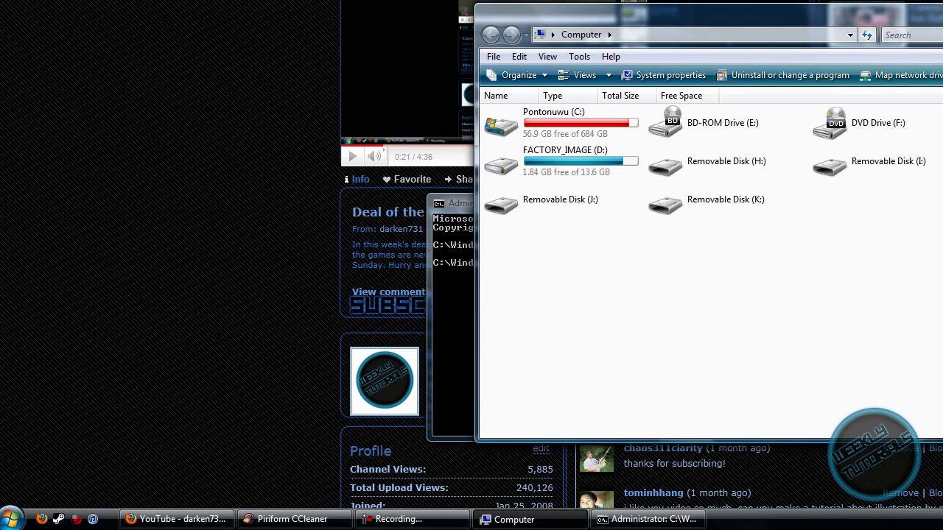
pyautogui.moveTo(626, 35); pyautogui.dragTo(928, 61)
pyautogui.moveTo(641, 199); pyautogui.dragTo(434, 178)
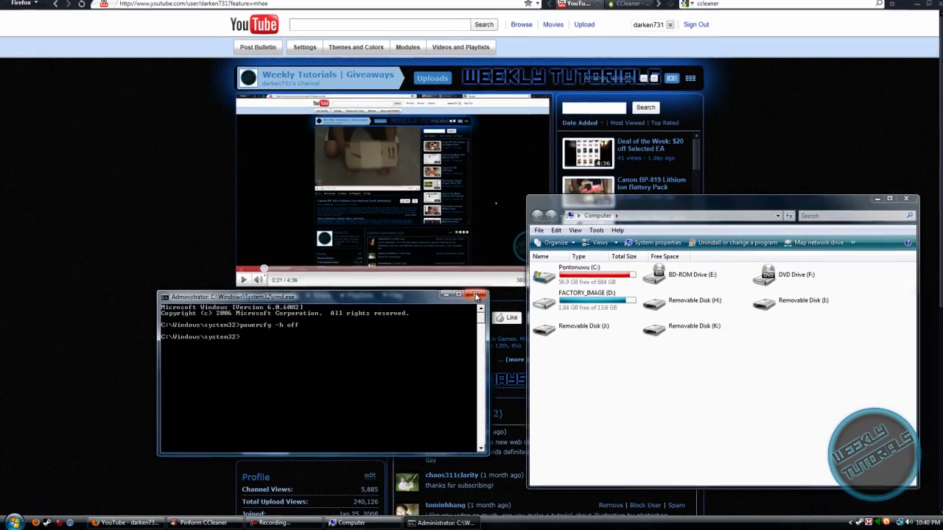
# Step: Close the Command Prompt and minimize both the Computer and CCleaner windows
pyautogui.click(698, 178)
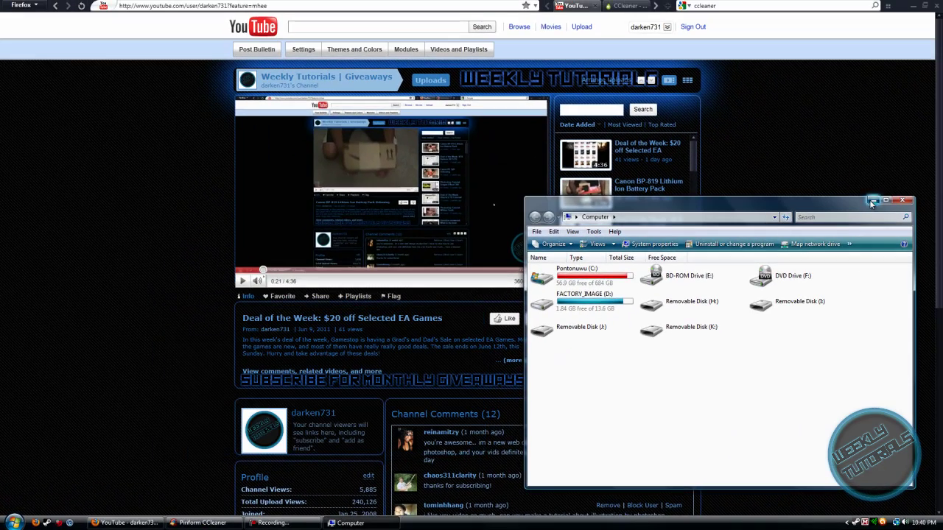
pyautogui.click(872, 201)
pyautogui.moveTo(201, 523)
pyautogui.click(211, 525)
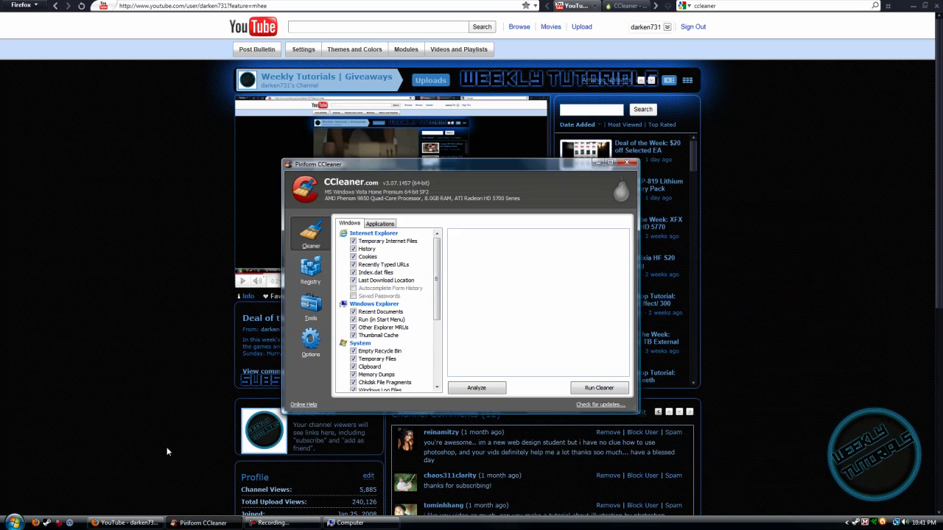
pyautogui.click(597, 163)
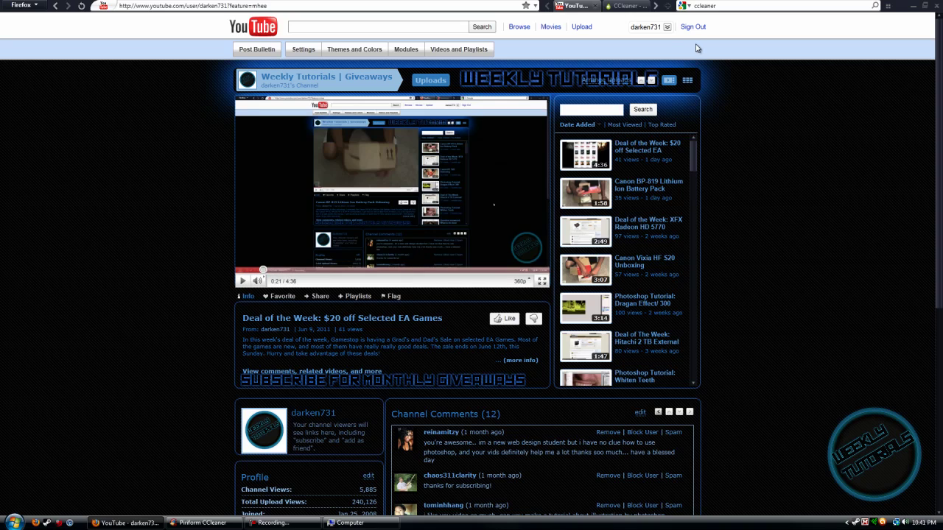
# Step: Open Piriform's CCleaner download page in Firefox and restore CCleaner on top
pyautogui.click(625, 6)
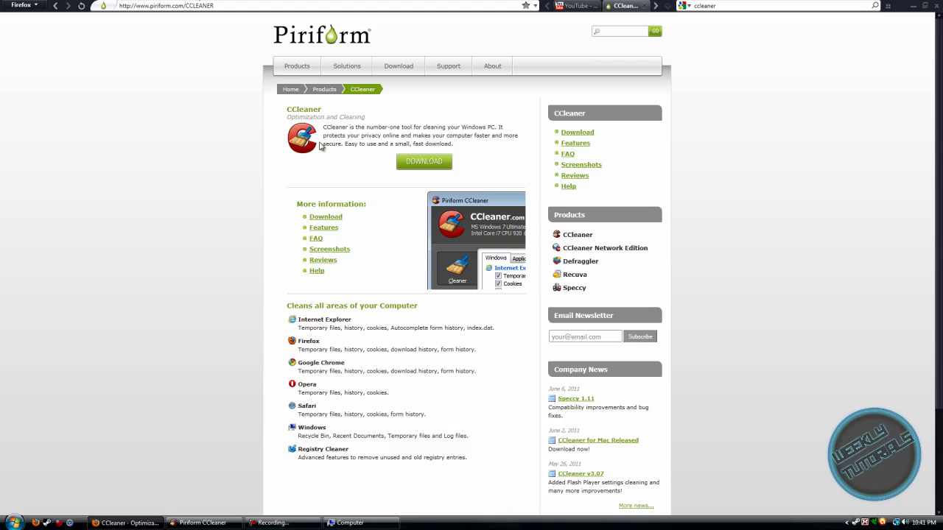
pyautogui.click(424, 162)
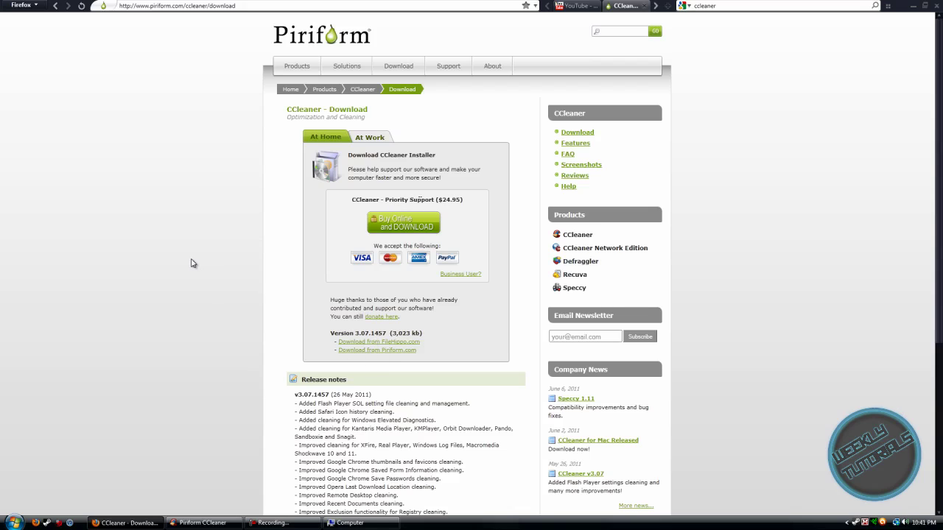
pyautogui.click(197, 522)
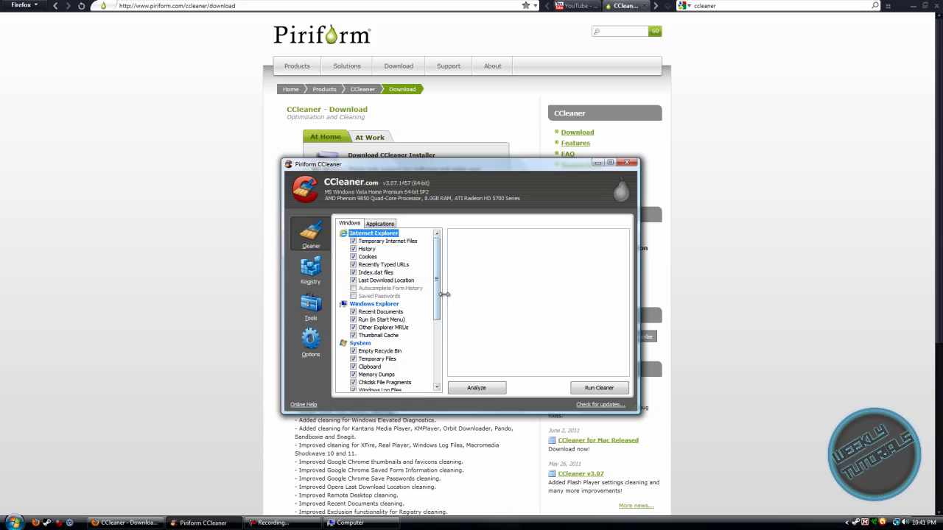
# Step: Review the Cleaner's Applications items, then return to the Windows checklist
pyautogui.moveTo(438, 313); pyautogui.dragTo(435, 318)
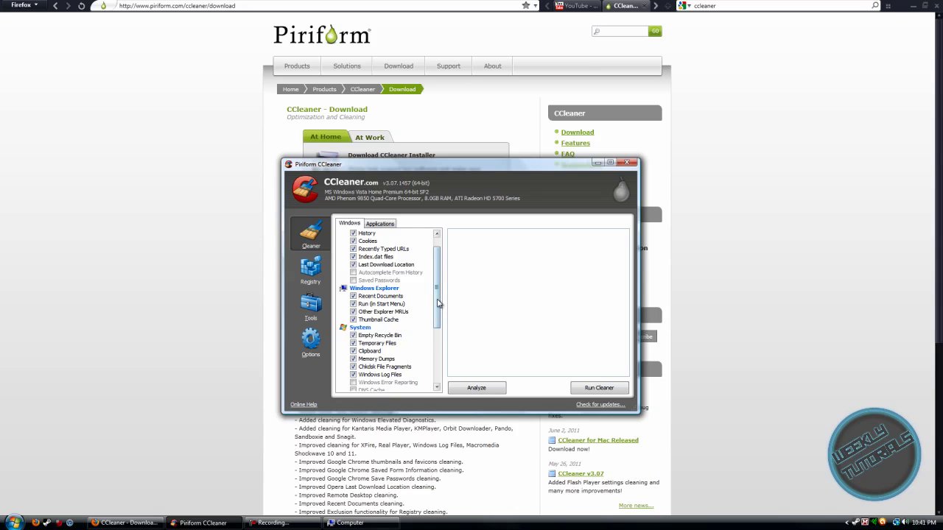
pyautogui.moveTo(432, 301); pyautogui.dragTo(433, 324)
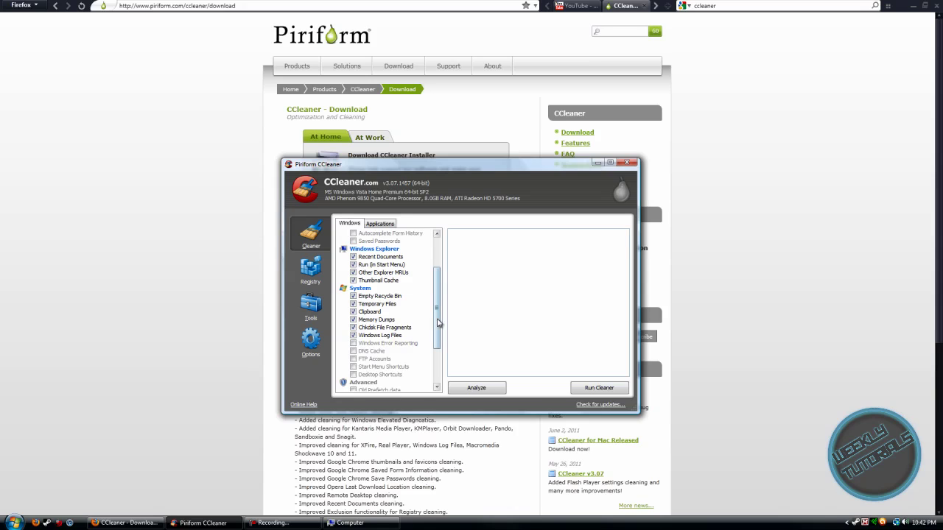
pyautogui.scroll(-2, 434, 324)
pyautogui.scroll(2, 437, 309)
pyautogui.scroll(3, 441, 295)
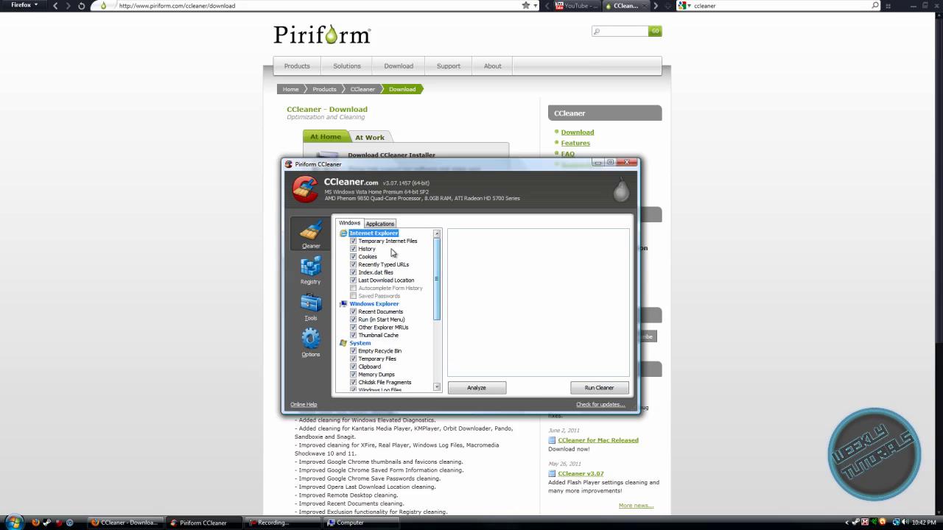
pyautogui.click(377, 224)
pyautogui.moveTo(435, 267)
pyautogui.mouseDown()
pyautogui.moveTo(436, 325)
pyautogui.moveTo(437, 253)
pyautogui.mouseUp()
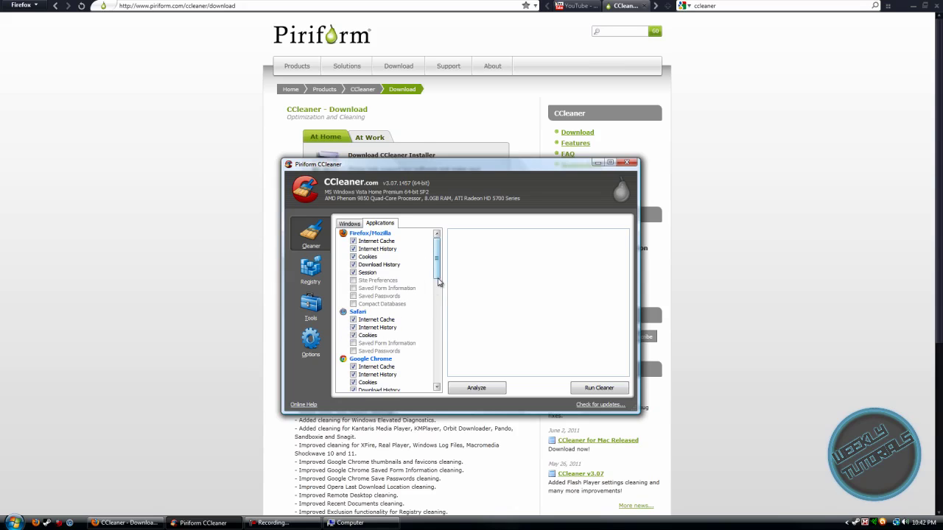
pyautogui.moveTo(438, 277)
pyautogui.mouseDown()
pyautogui.moveTo(439, 302)
pyautogui.moveTo(424, 327)
pyautogui.moveTo(432, 262)
pyautogui.mouseUp()
pyautogui.click(349, 223)
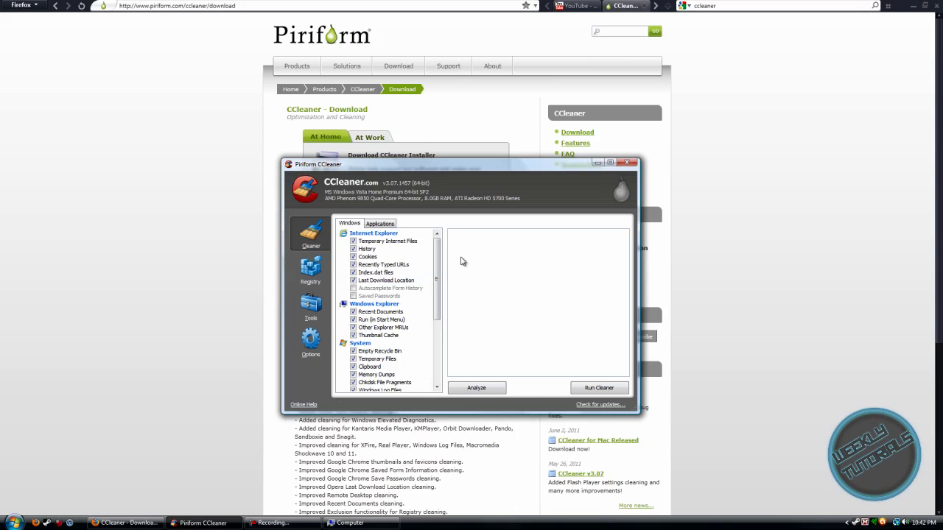
# Step: Open CCleaner's Registry Cleaner checklist
pyautogui.click(304, 277)
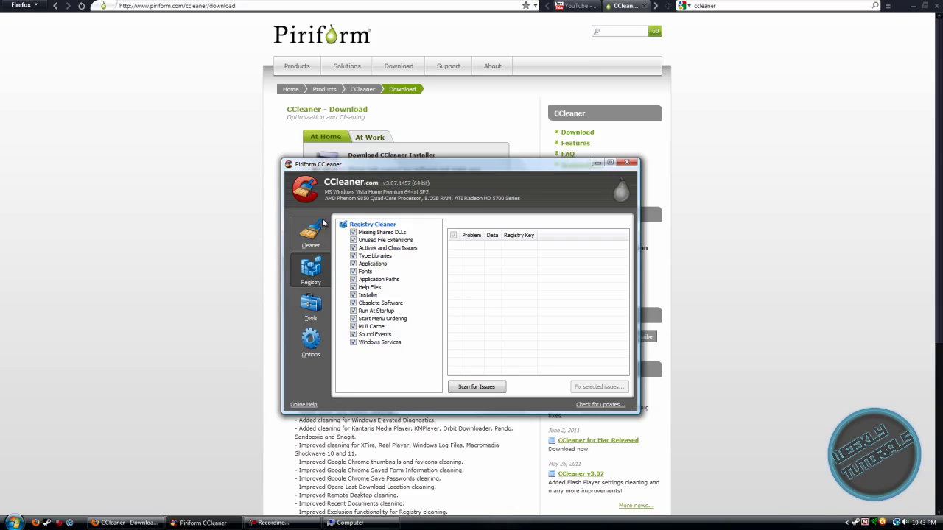
pyautogui.click(322, 312)
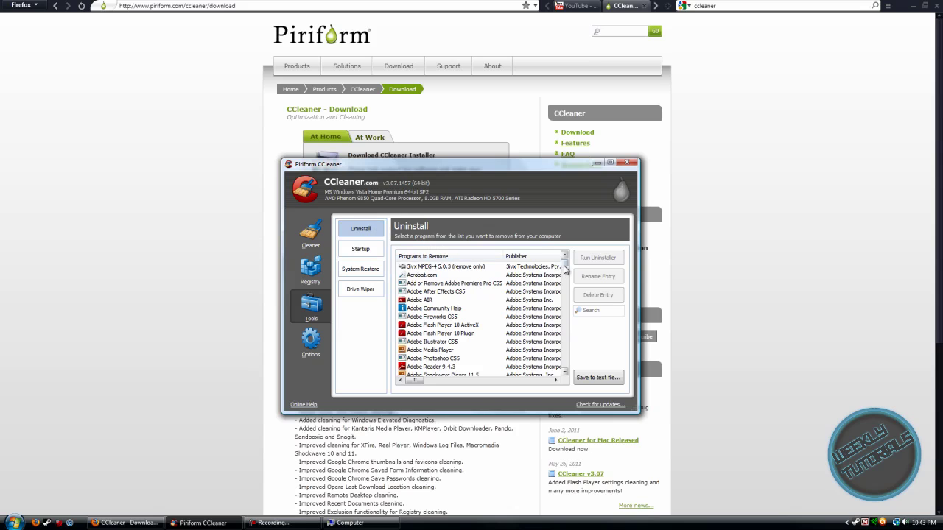
pyautogui.press('super')
pyautogui.click(152, 435)
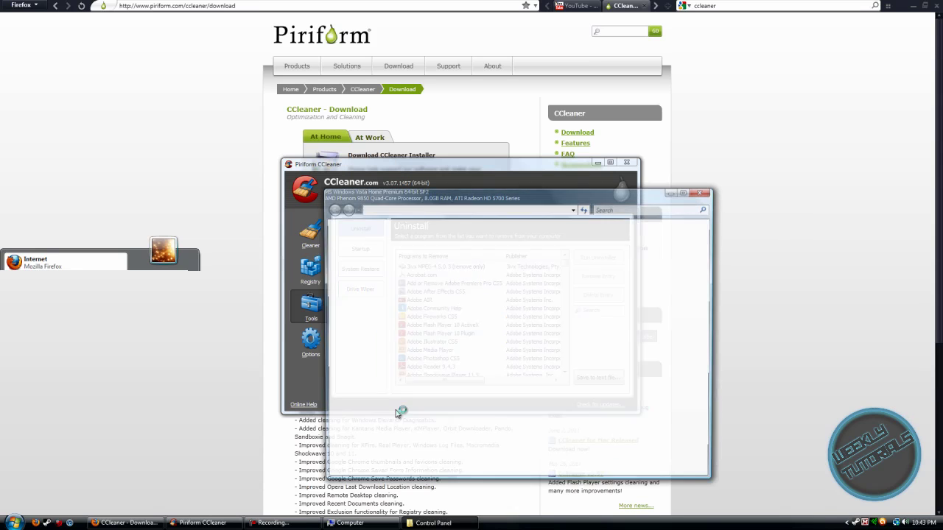
pyautogui.click(467, 423)
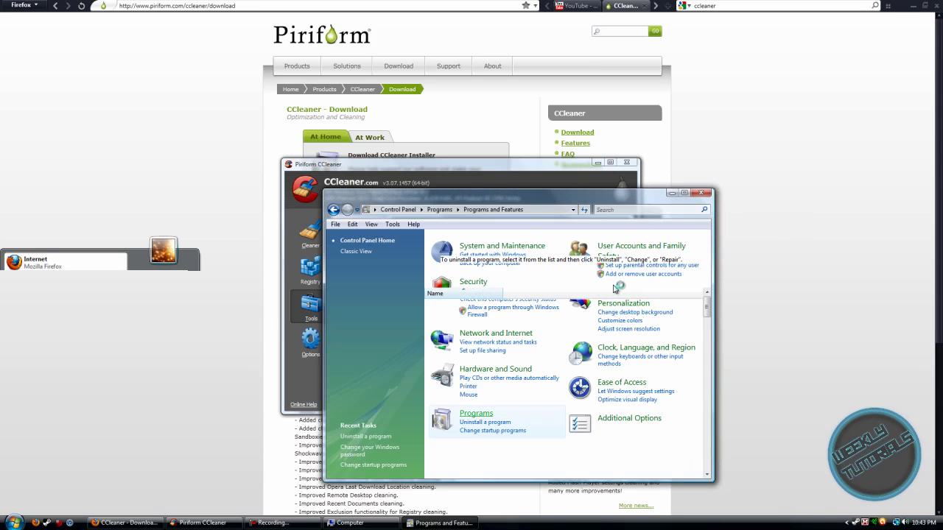
pyautogui.click(702, 193)
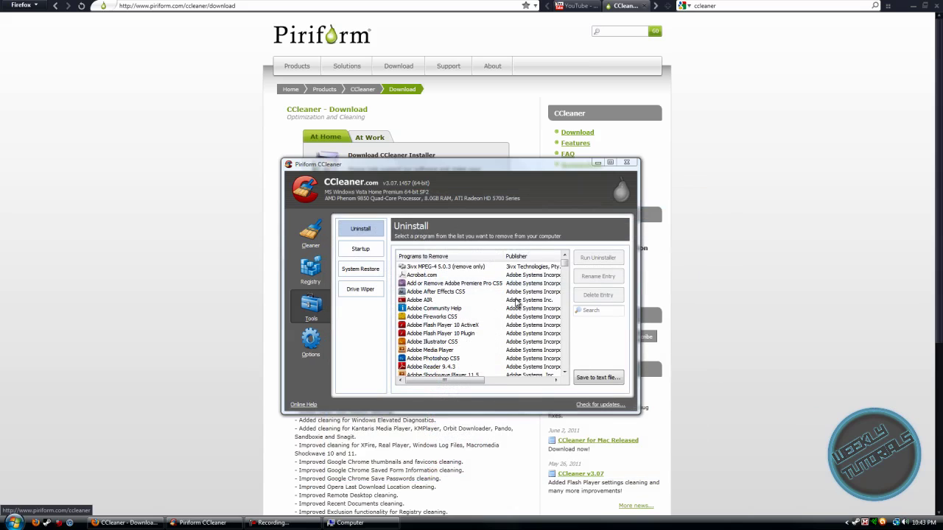
pyautogui.moveTo(564, 261)
pyautogui.mouseDown()
pyautogui.moveTo(566, 294)
pyautogui.moveTo(568, 253)
pyautogui.mouseUp()
pyautogui.click(442, 333)
# Step: Display the startup programs list under CCleaner's Tools
pyautogui.click(368, 249)
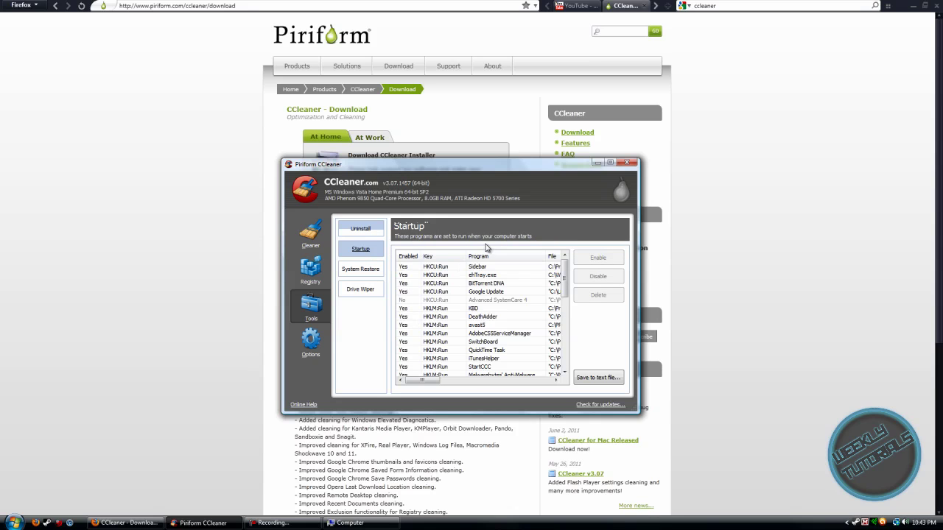
pyautogui.moveTo(567, 283)
pyautogui.mouseDown()
pyautogui.moveTo(566, 357)
pyautogui.moveTo(567, 283)
pyautogui.mouseUp()
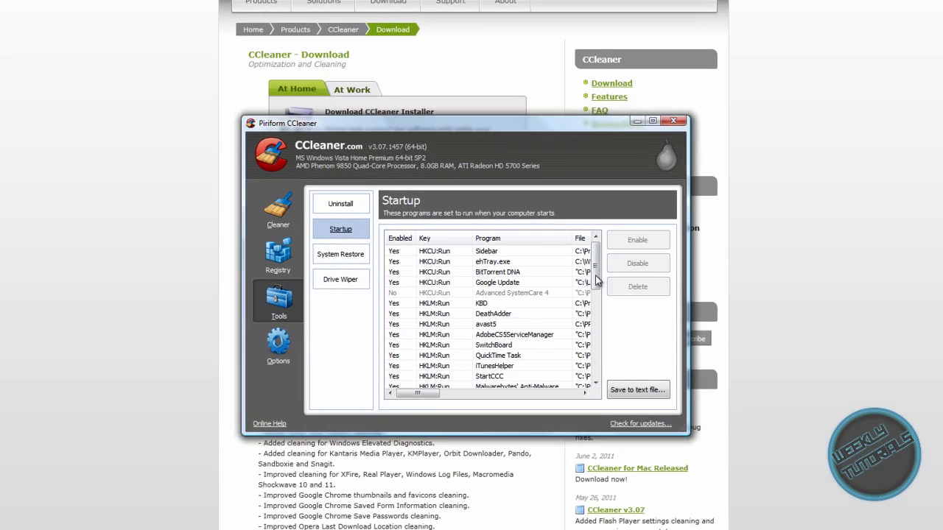
pyautogui.moveTo(566, 292); pyautogui.dragTo(567, 302)
pyautogui.moveTo(630, 289); pyautogui.dragTo(635, 175)
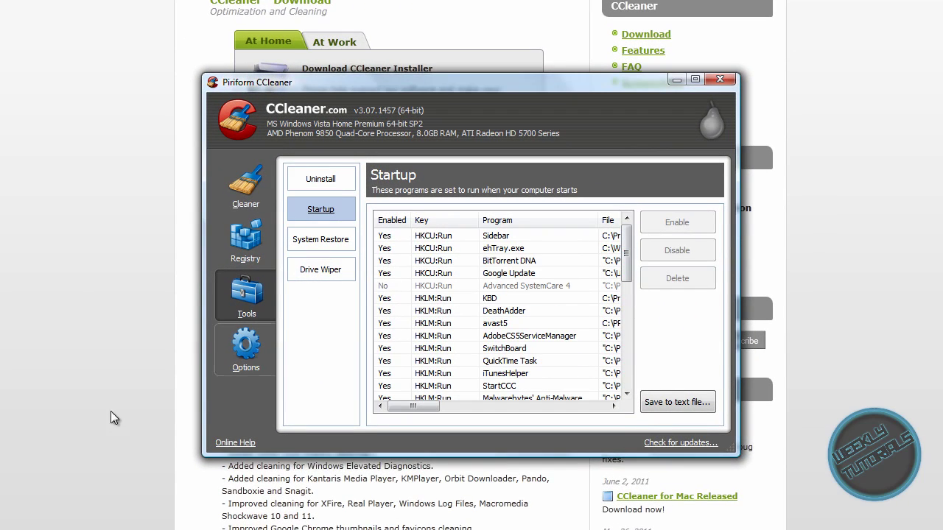
# Step: Compare against the Startup tab of Windows System Configuration (msconfig)
pyautogui.press('super')
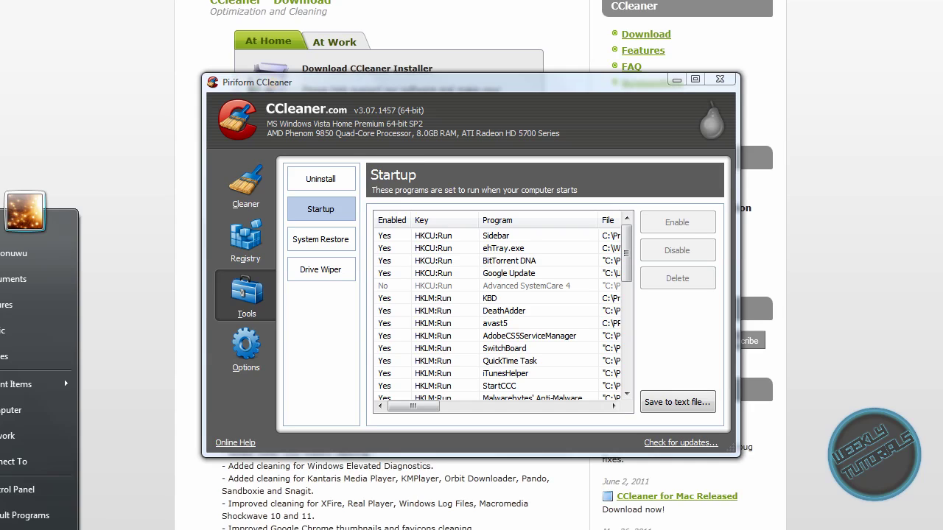
pyautogui.press('Escape')
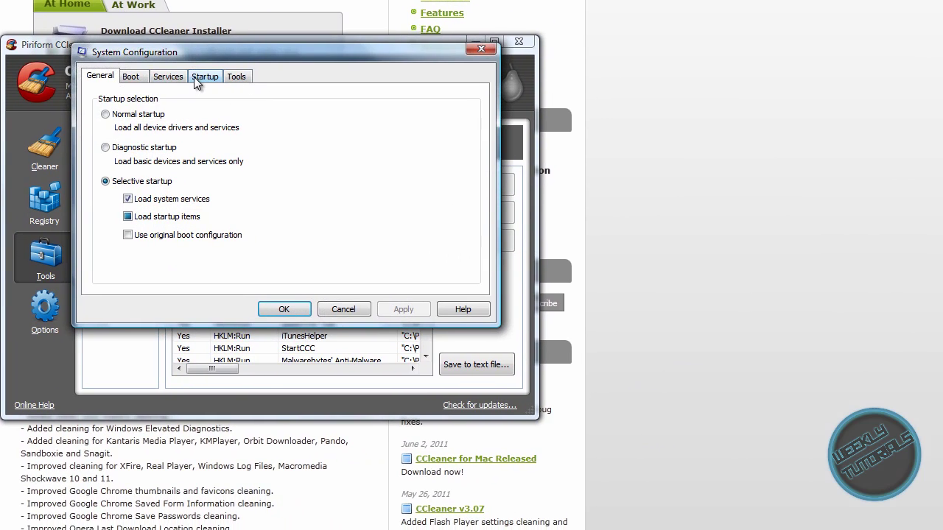
pyautogui.click(204, 75)
pyautogui.moveTo(220, 48); pyautogui.dragTo(560, 128)
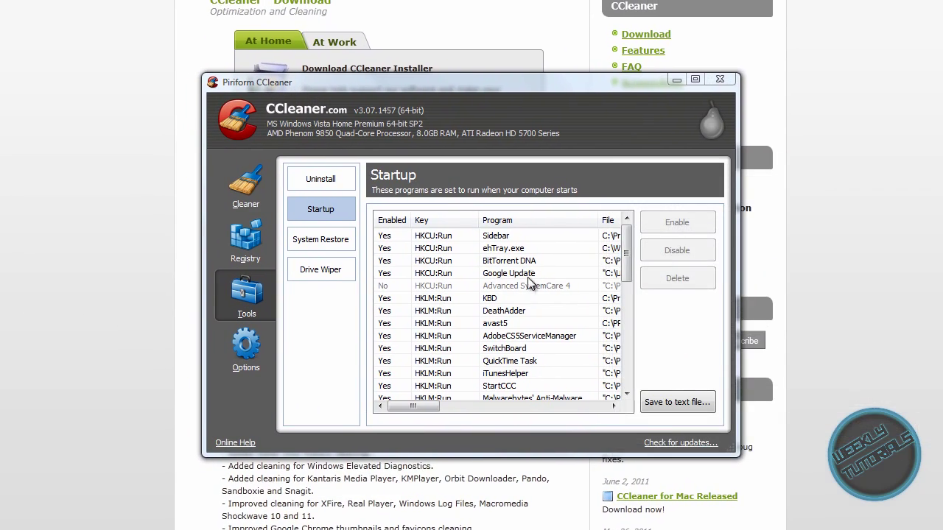
pyautogui.scroll(-3, 627, 250)
pyautogui.scroll(3, 631, 247)
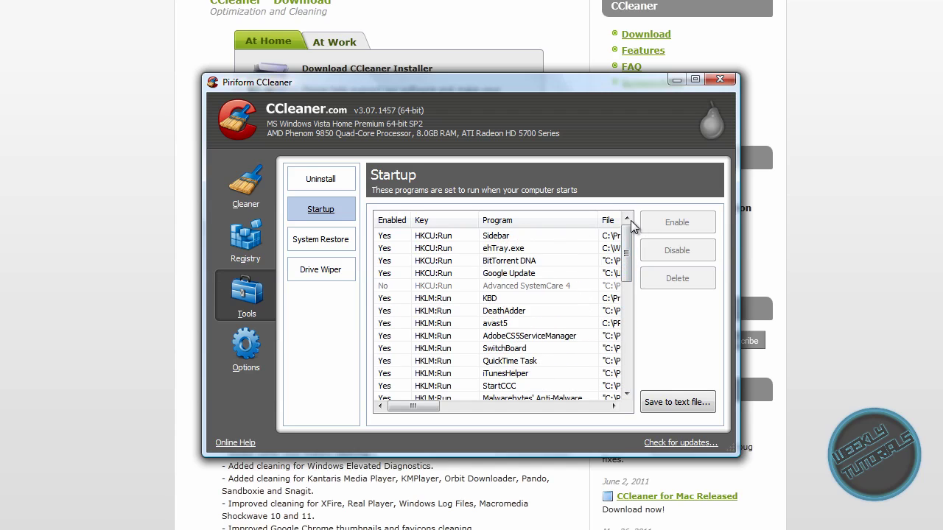
# Step: Analyze the Cleaner checklist, accepting the Firefox warning, finding about 121.8 MB to remove
pyautogui.click(320, 241)
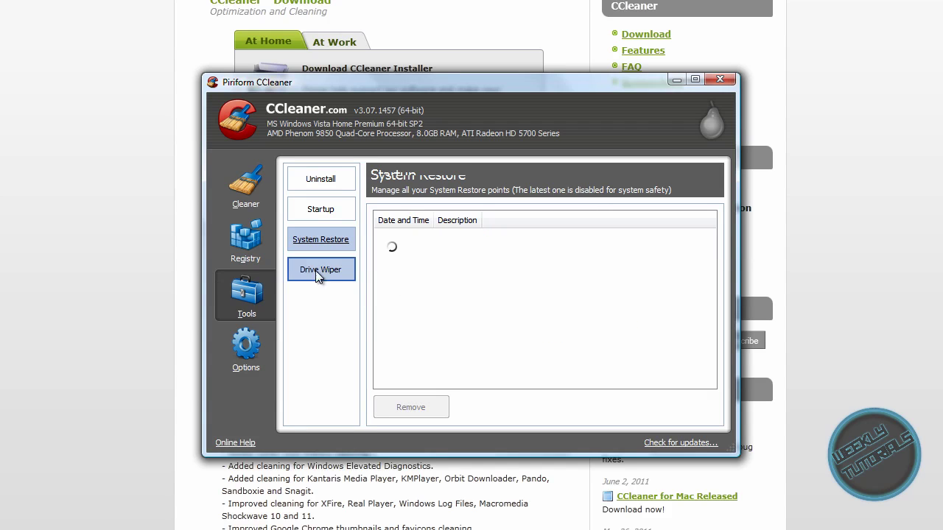
pyautogui.click(248, 345)
pyautogui.click(246, 185)
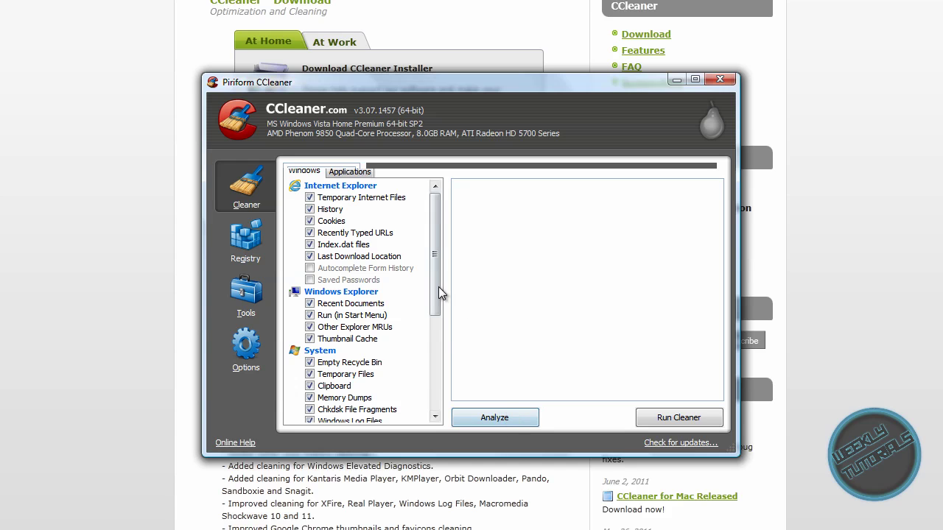
pyautogui.scroll(-2, 438, 286)
pyautogui.scroll(2, 443, 304)
pyautogui.click(495, 417)
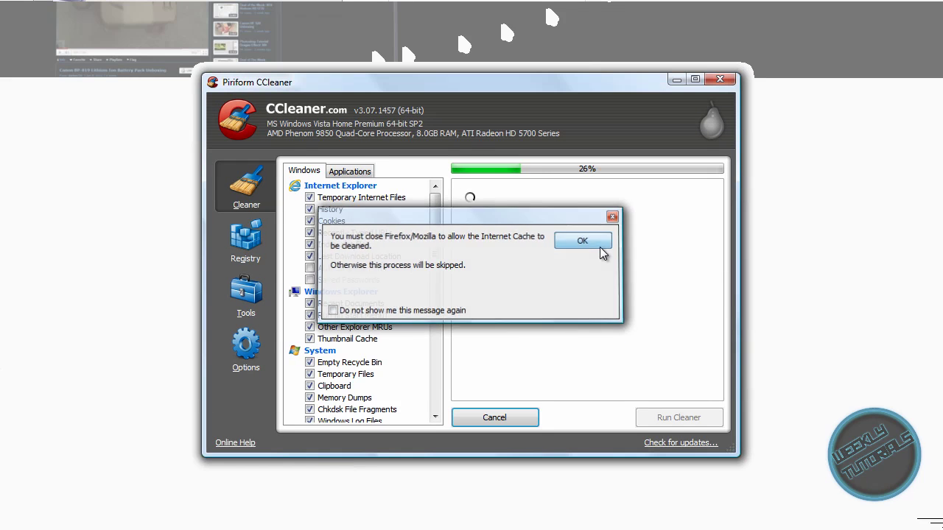
pyautogui.click(598, 241)
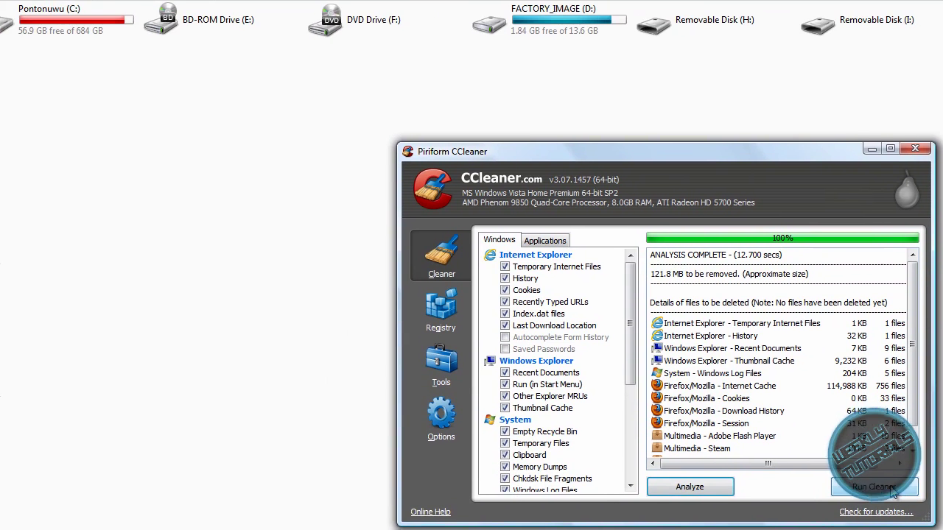
# Step: Run the cleaner, suppress future confirmations, and confirm permanent deletion of the files
pyautogui.click(689, 419)
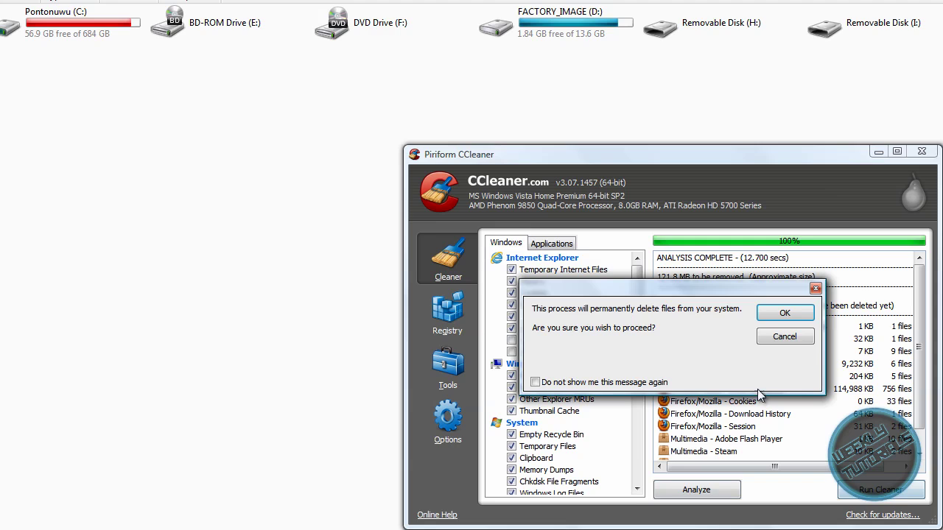
pyautogui.click(535, 383)
pyautogui.click(811, 318)
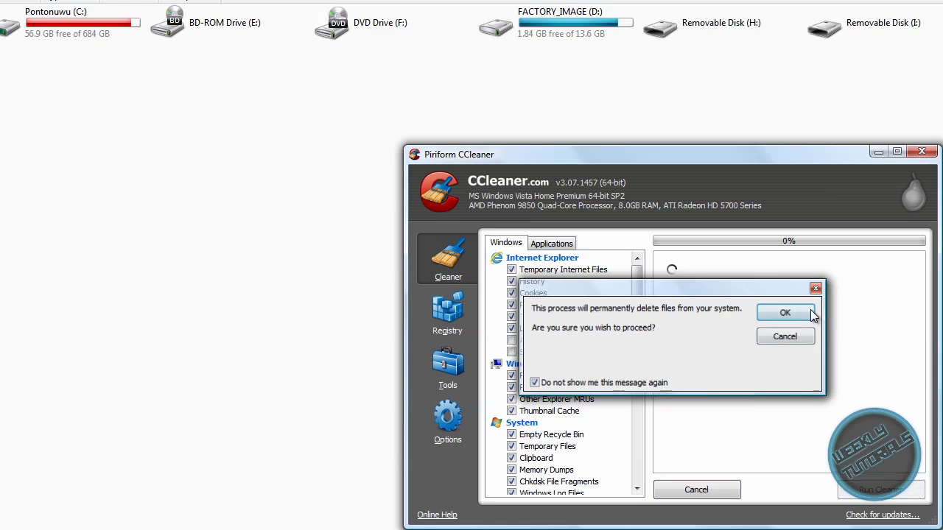